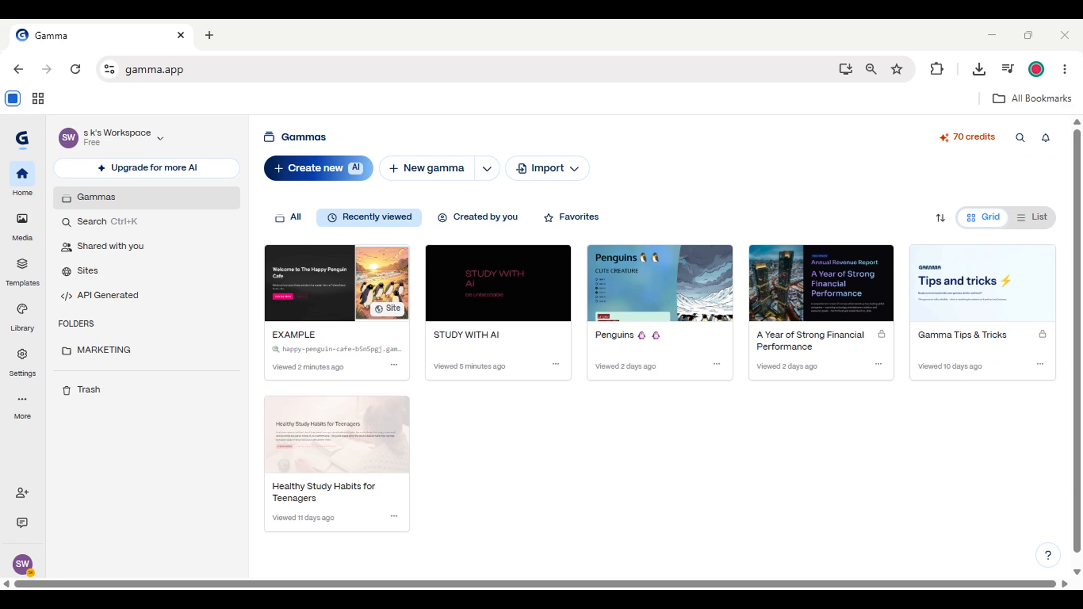
# - Open the STUDY WITH AI gamma from the recently viewed ones and skim through its cards
pyautogui.click(476, 302)
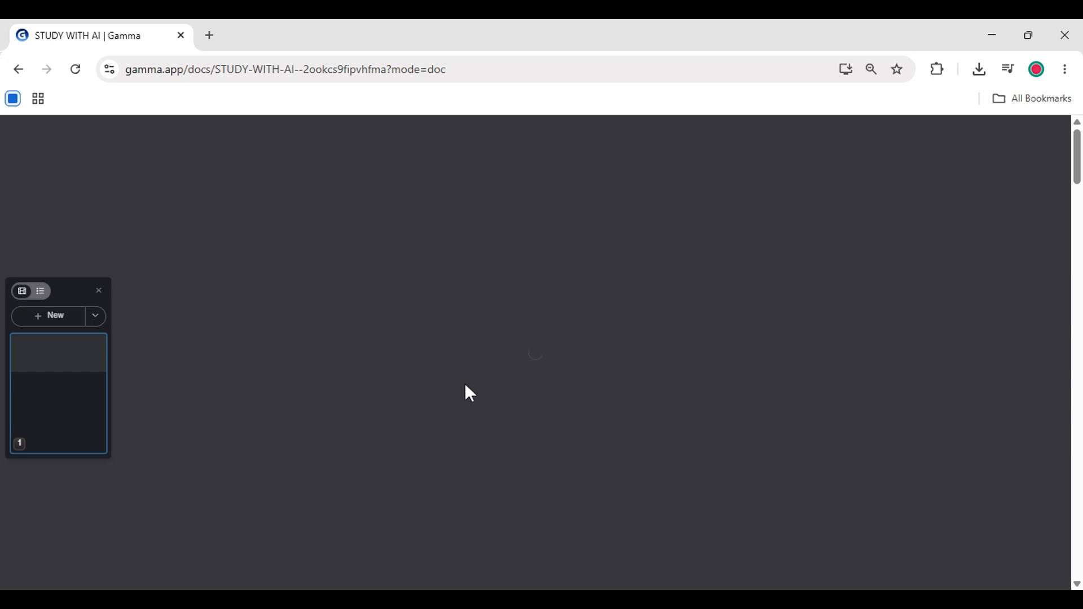
pyautogui.scroll(-5, 323, 391)
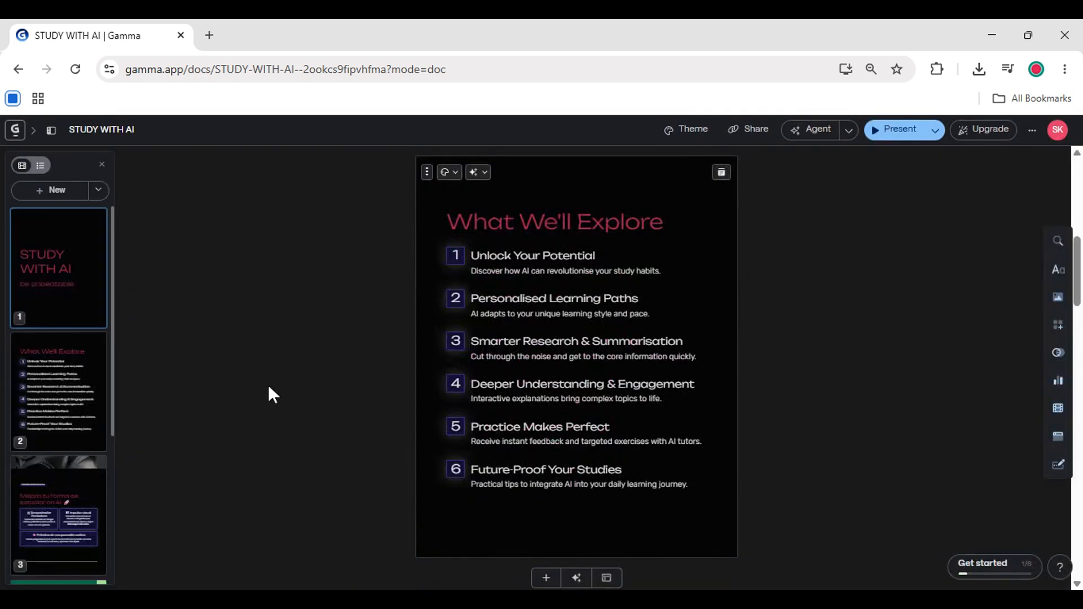
pyautogui.scroll(-5, 269, 384)
pyautogui.scroll(3, 268, 384)
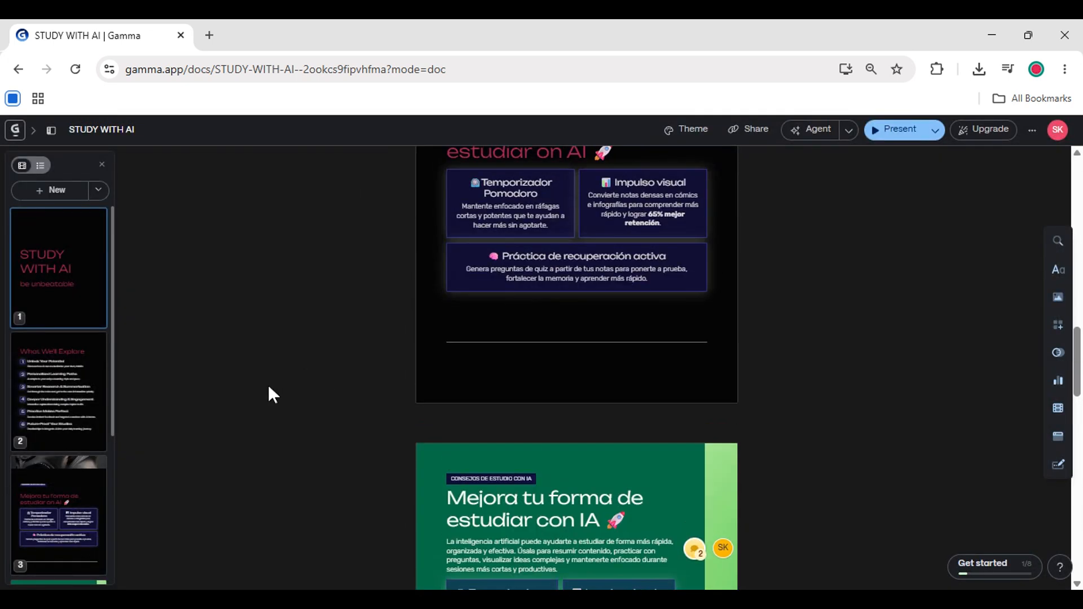
# - Examine the content insertion options in the empty line below the divider on card 3
pyautogui.click(505, 335)
pyautogui.hotkey('ctrl', '+')
pyautogui.hotkey('ctrl', '+')
pyautogui.hotkey('ctrl', '+')
pyautogui.hotkey('ctrl', '+')
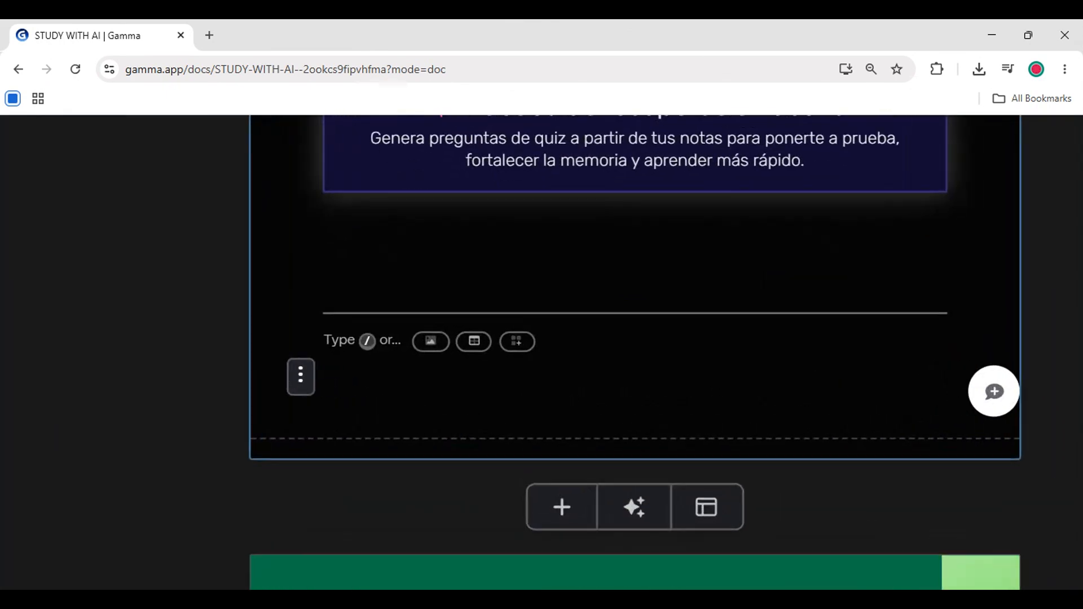
pyautogui.hotkey('ctrl', '-')
pyautogui.hotkey('ctrl', '-')
pyautogui.hotkey('ctrl', '-')
pyautogui.hotkey('ctrl', '-')
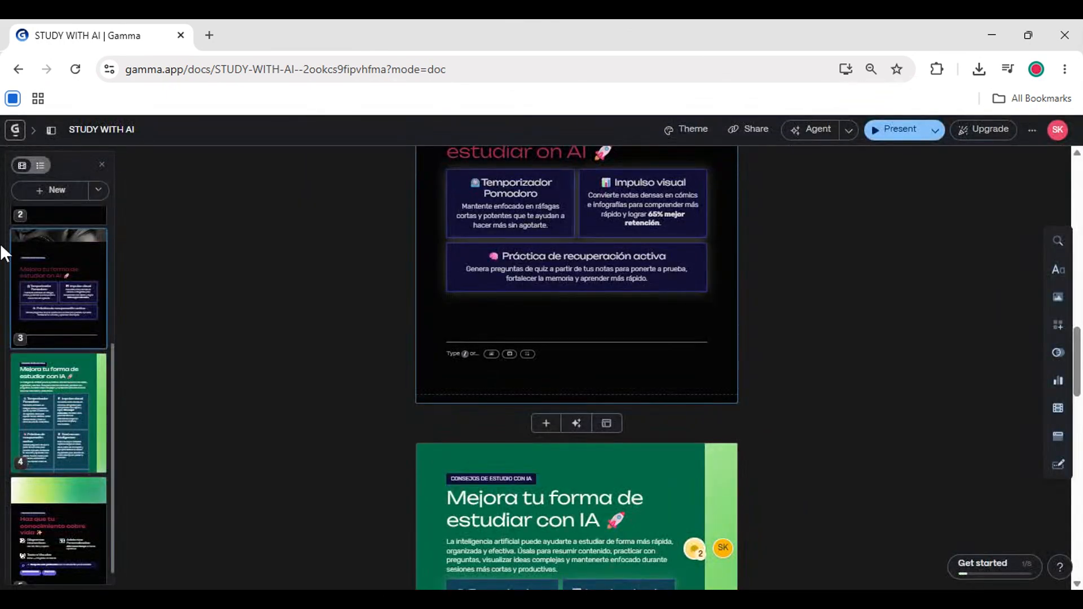
# - Go to card 5 and delete the image below the DOWNLOAD NOW and Click here buttons
pyautogui.click(68, 460)
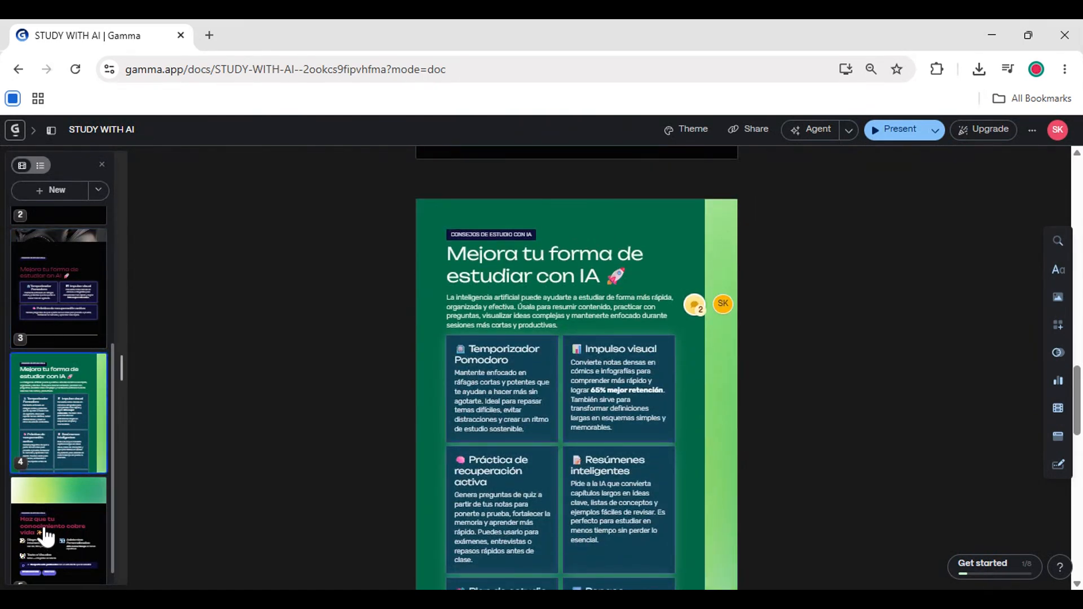
pyautogui.click(48, 543)
pyautogui.click(73, 297)
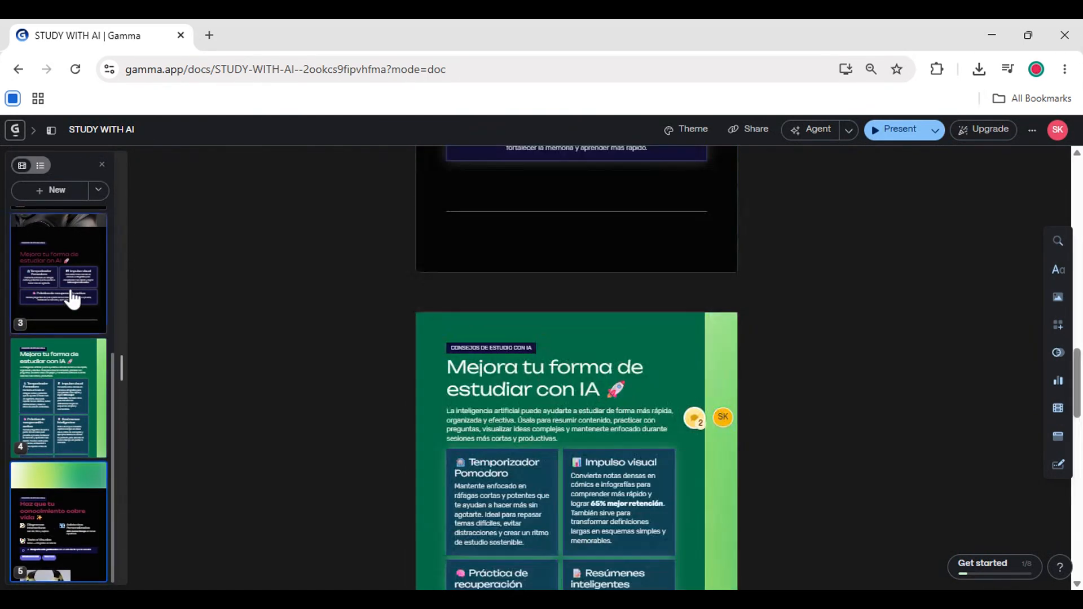
pyautogui.click(52, 530)
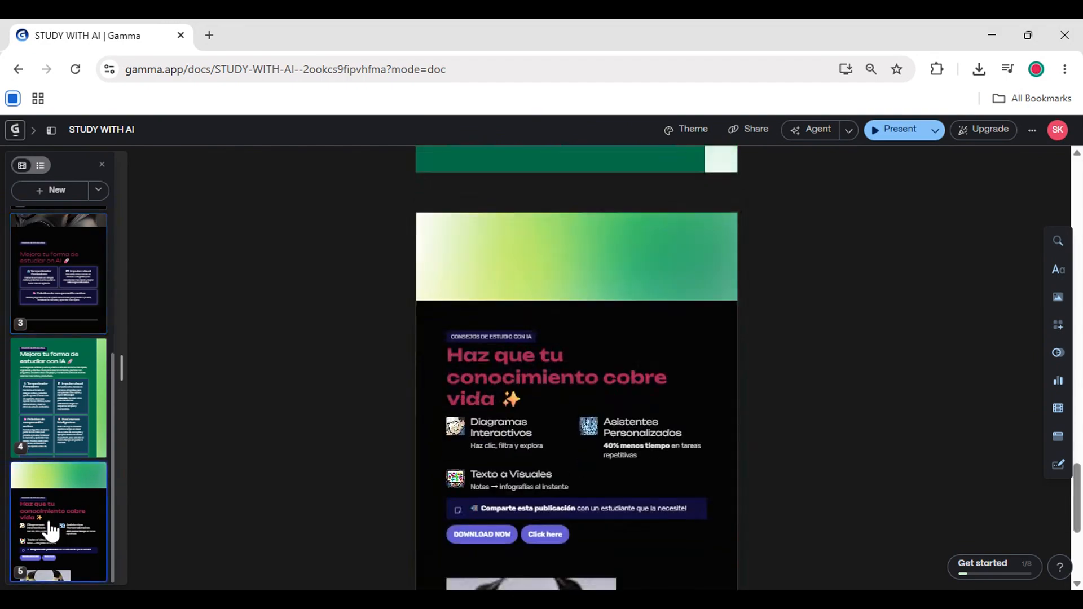
pyautogui.scroll(-5, 530, 380)
pyautogui.click(529, 380)
pyautogui.press('Delete')
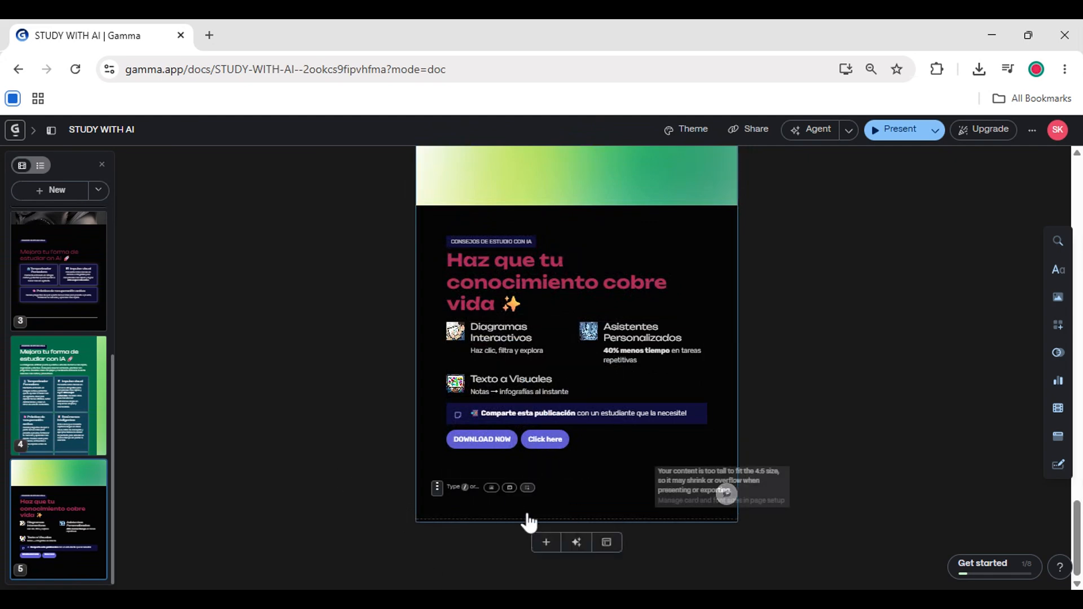
# - Add a QR Code block in the empty line below the buttons on card 5 and set its URL to google.com
pyautogui.scroll(5, 528, 522)
pyautogui.scroll(1, 541, 418)
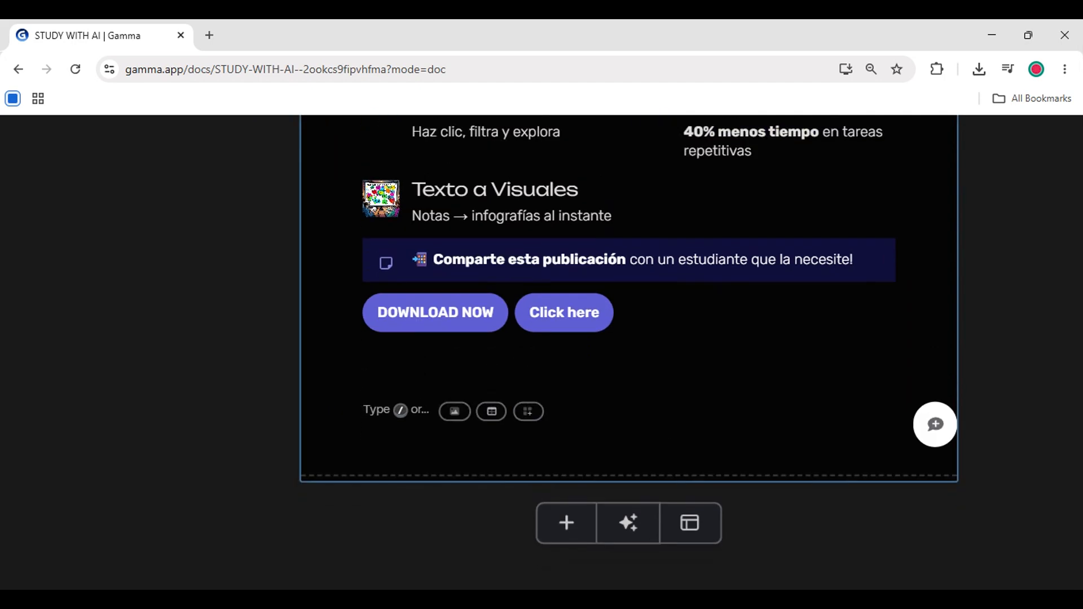
pyautogui.hscroll(3, 339, 417)
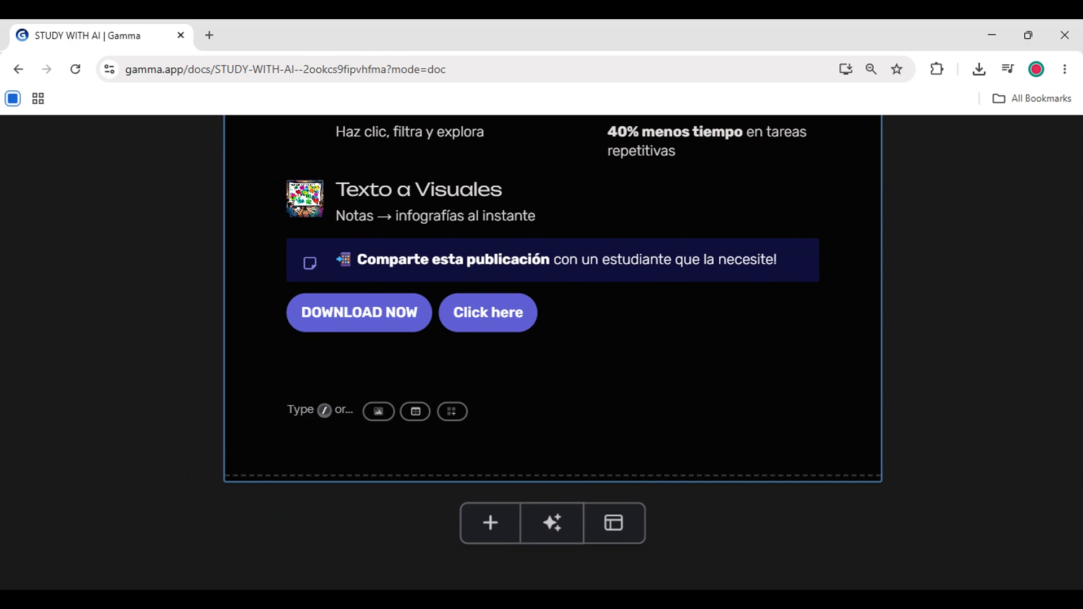
pyautogui.scroll(5, 452, 427)
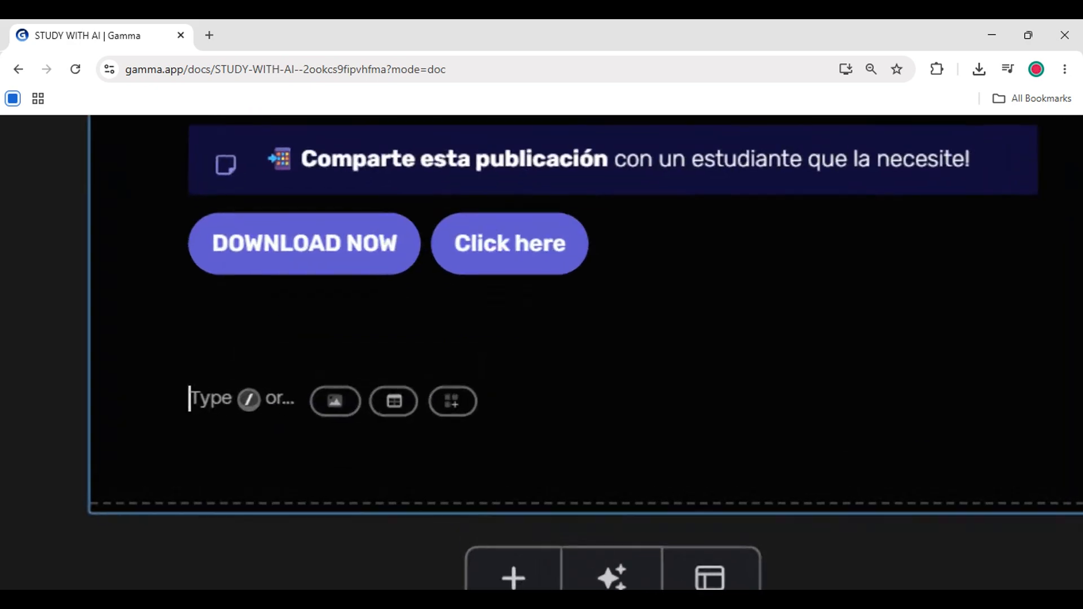
pyautogui.scroll(-4, 470, 418)
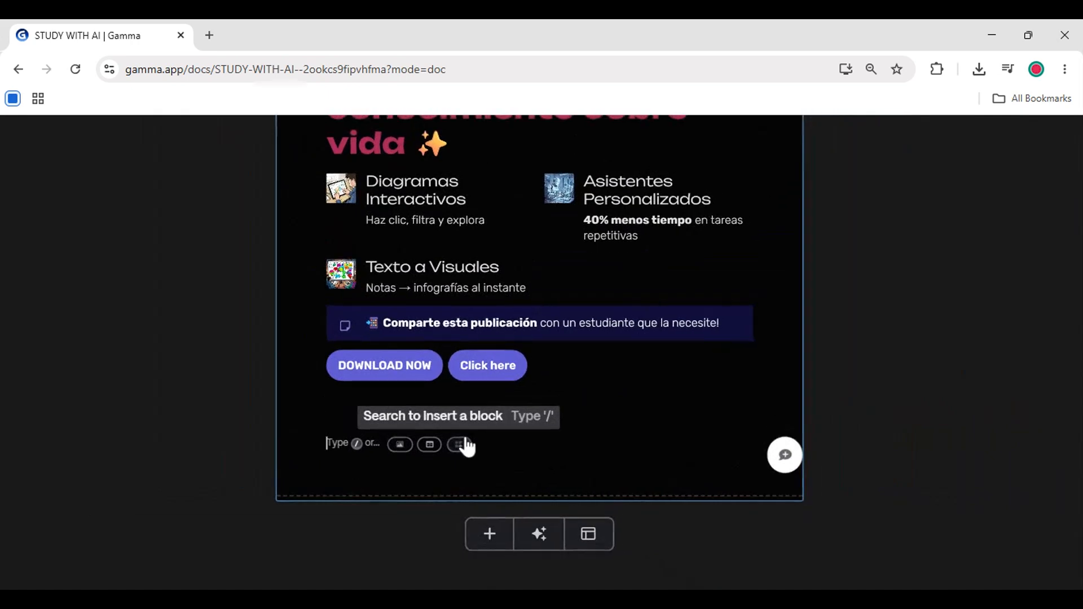
pyautogui.click(459, 455)
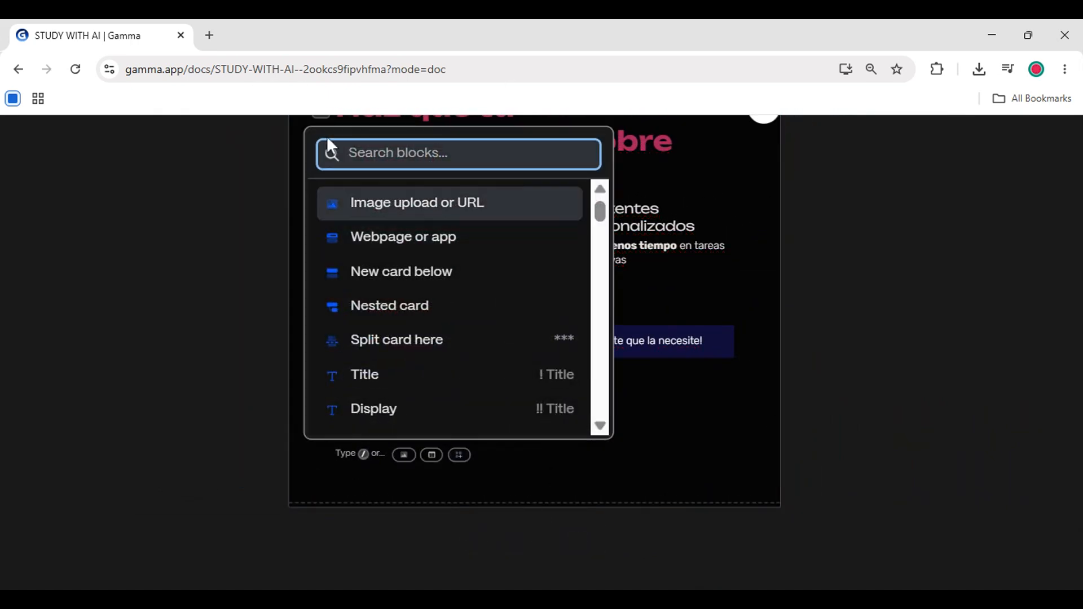
pyautogui.write('qr')
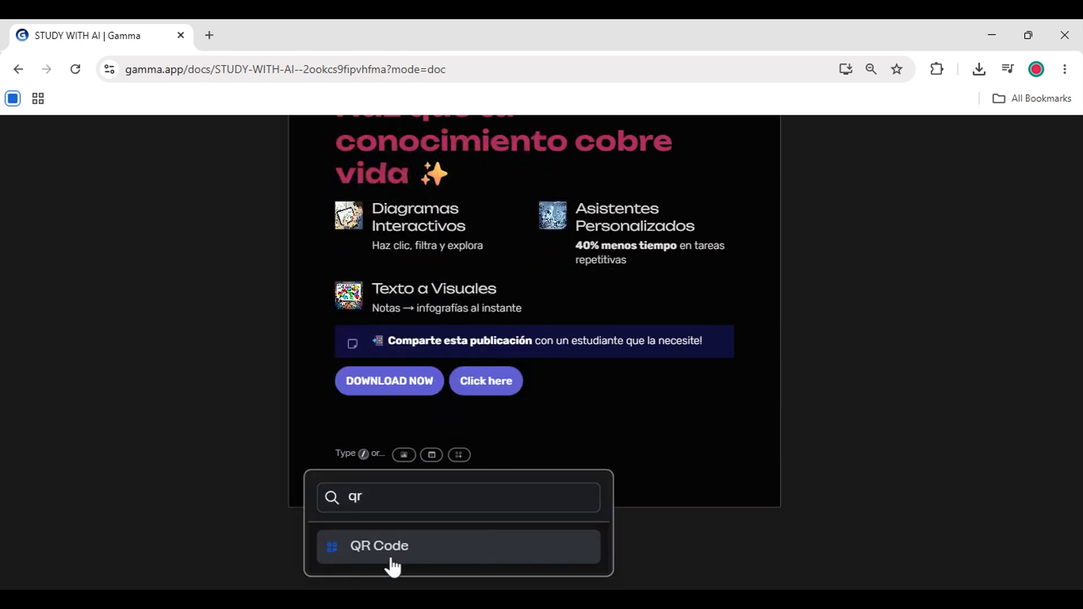
pyautogui.click(393, 556)
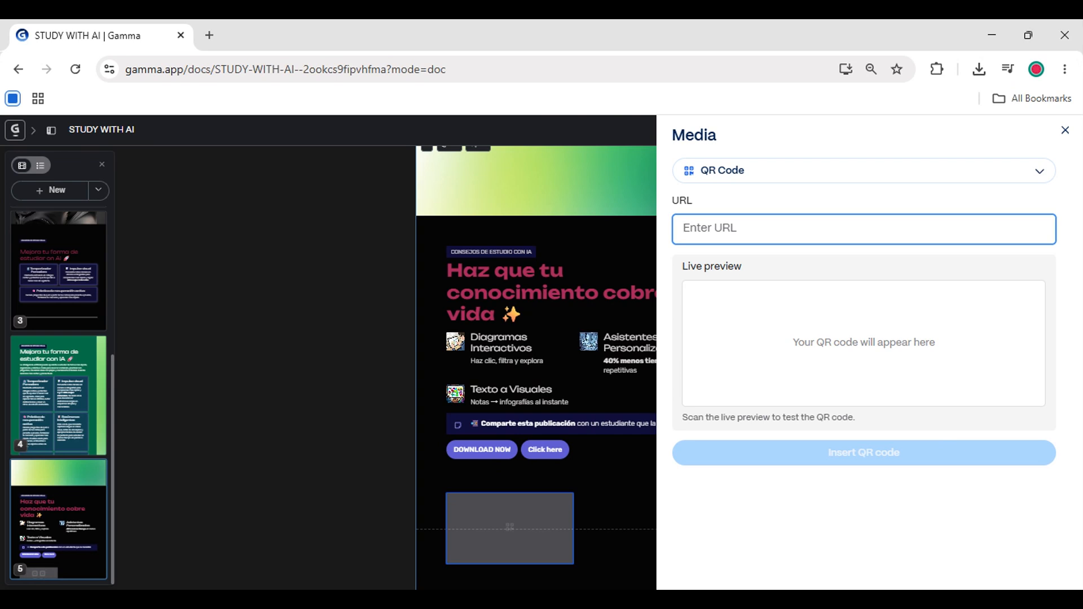
pyautogui.write('google')
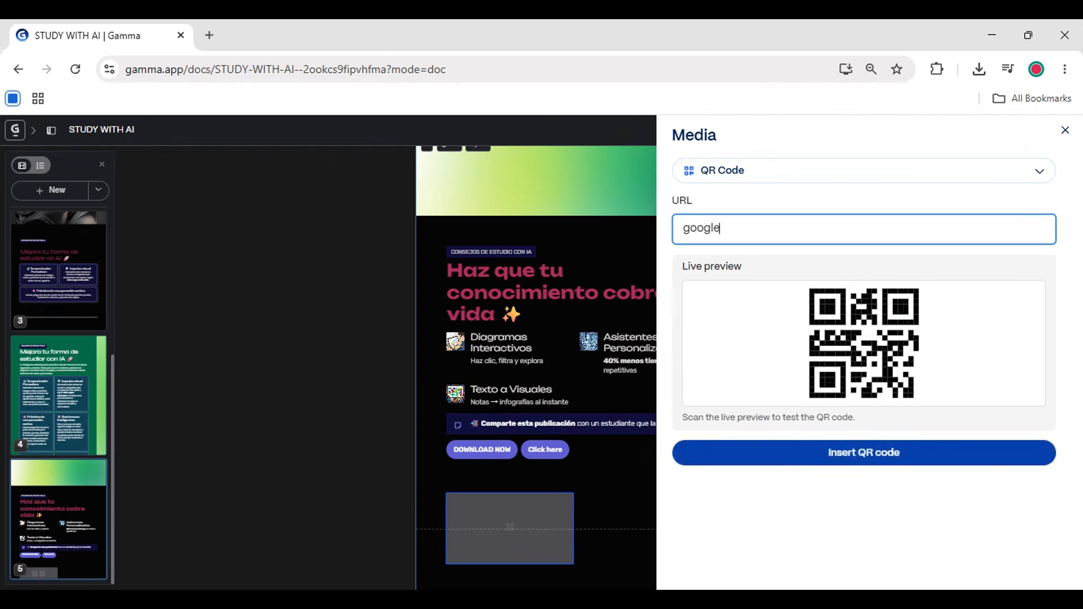
pyautogui.write('.com')
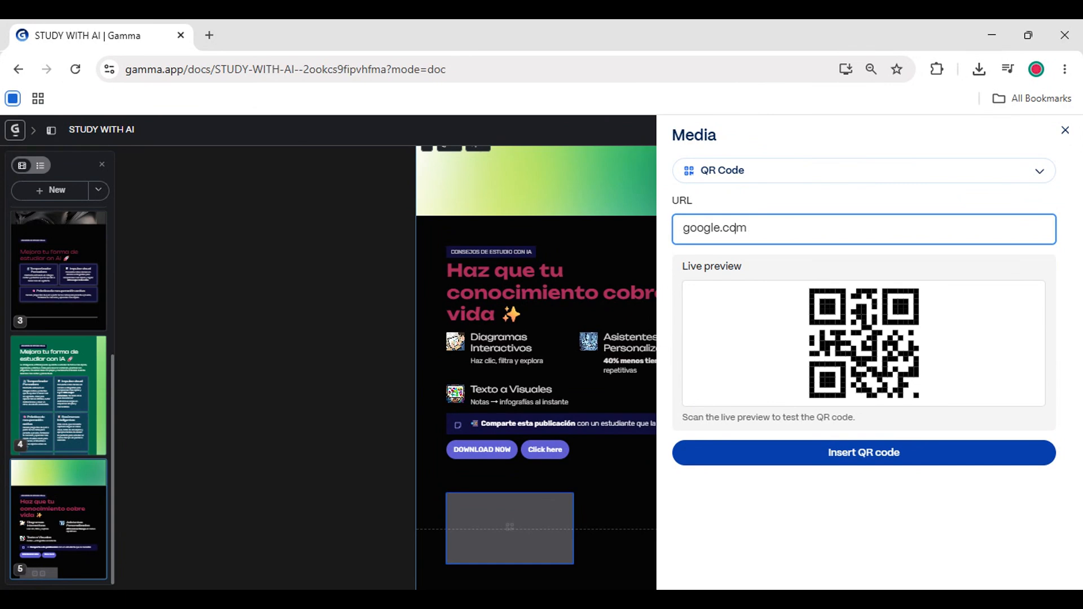
# - Try \sdfsbvc as the QR code's URL and restore the URL to google.com
pyautogui.click(711, 228)
pyautogui.moveTo(747, 228); pyautogui.dragTo(681, 228)
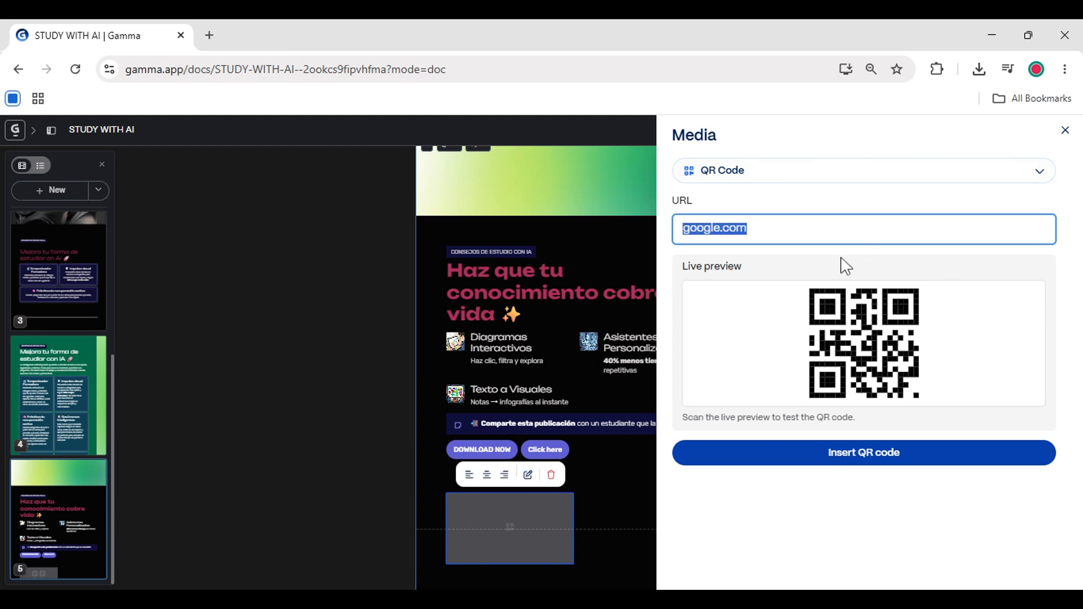
pyautogui.write('\\sdfsbvc')
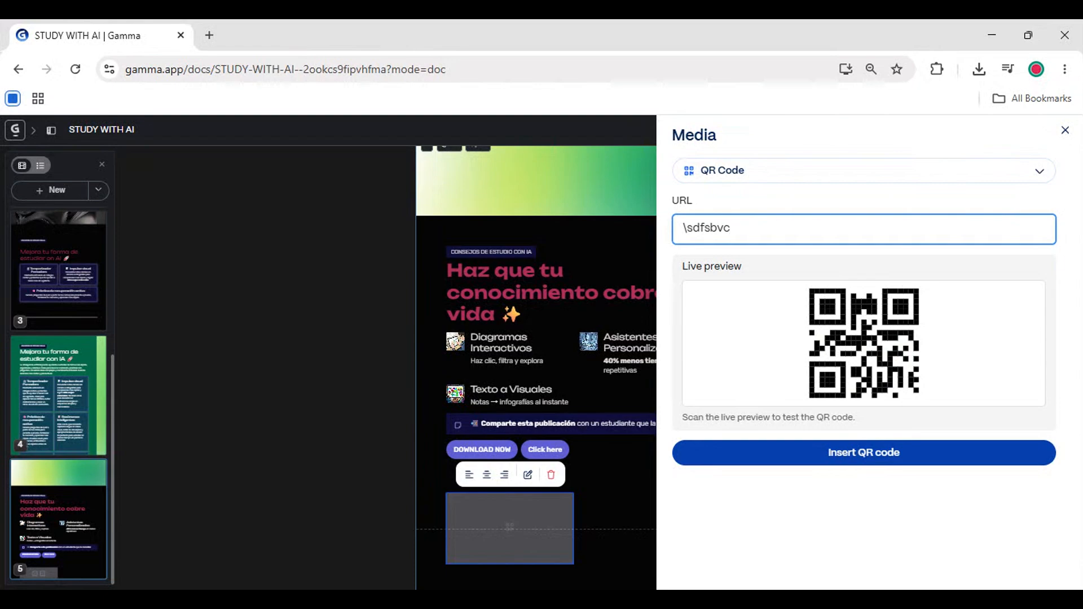
pyautogui.hotkey('ctrl', 'a')
pyautogui.press('BackSpace')
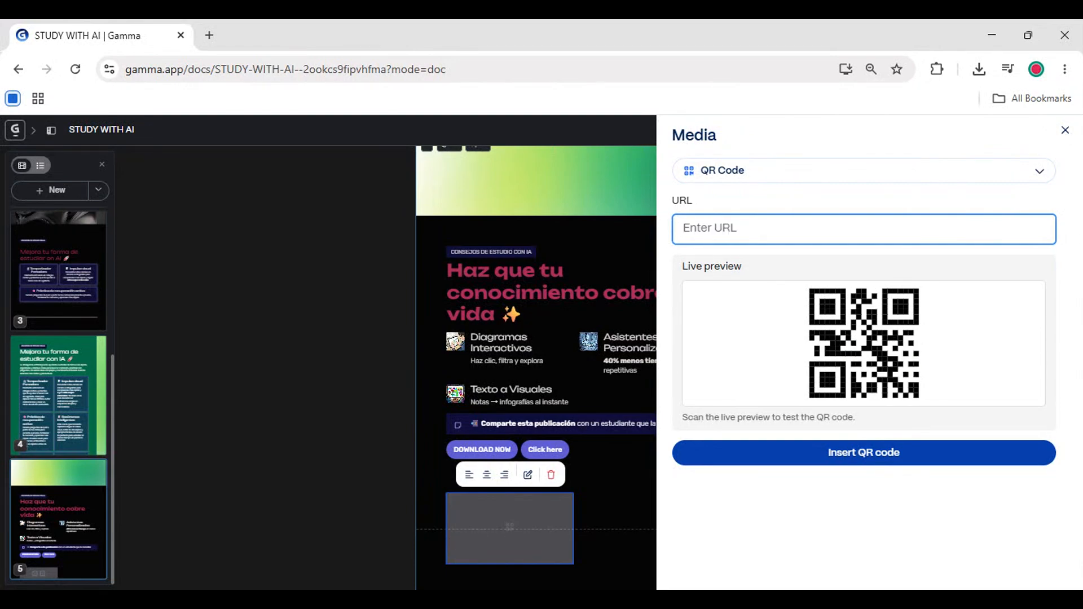
pyautogui.write('google.com')
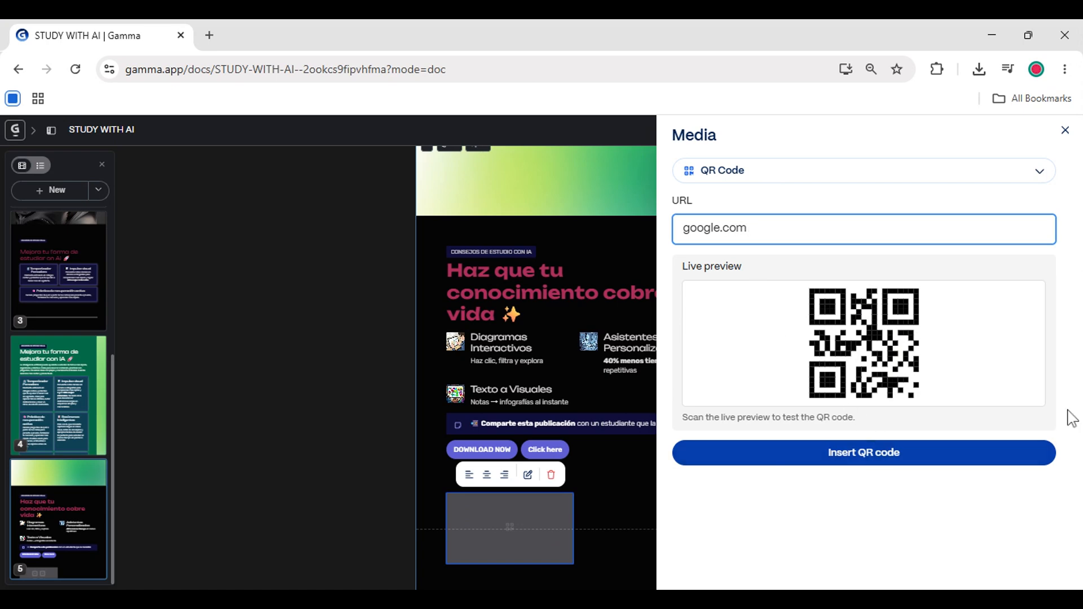
pyautogui.click(813, 383)
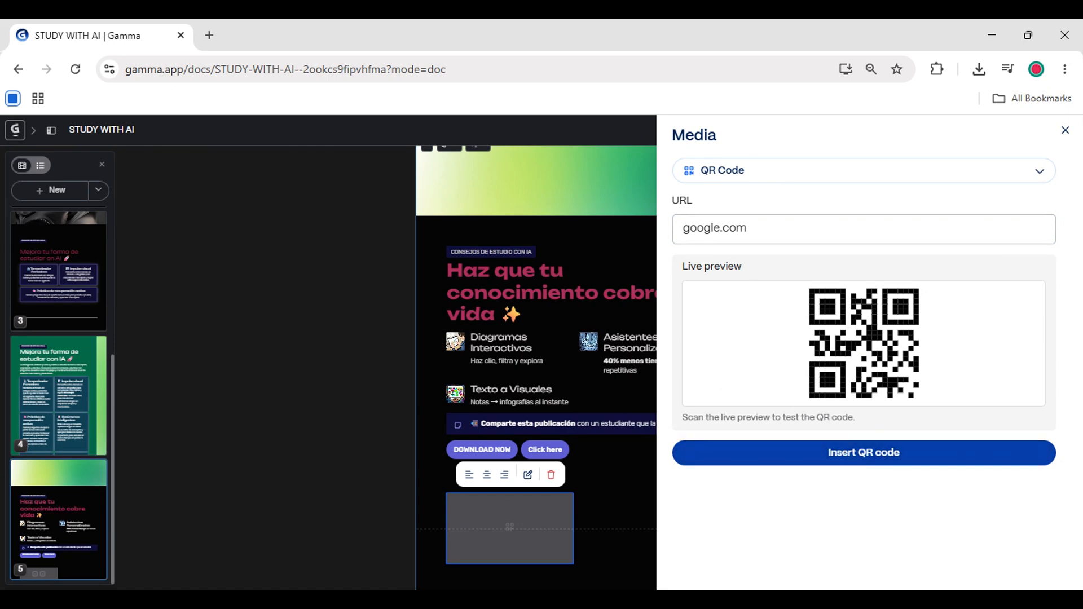
pyautogui.click(932, 182)
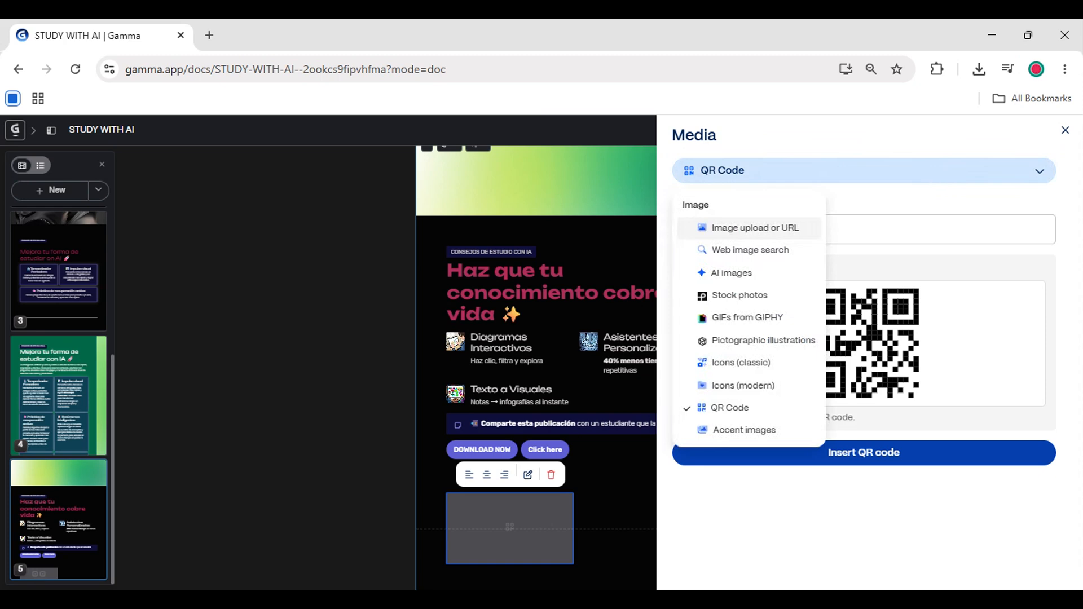
pyautogui.click(931, 181)
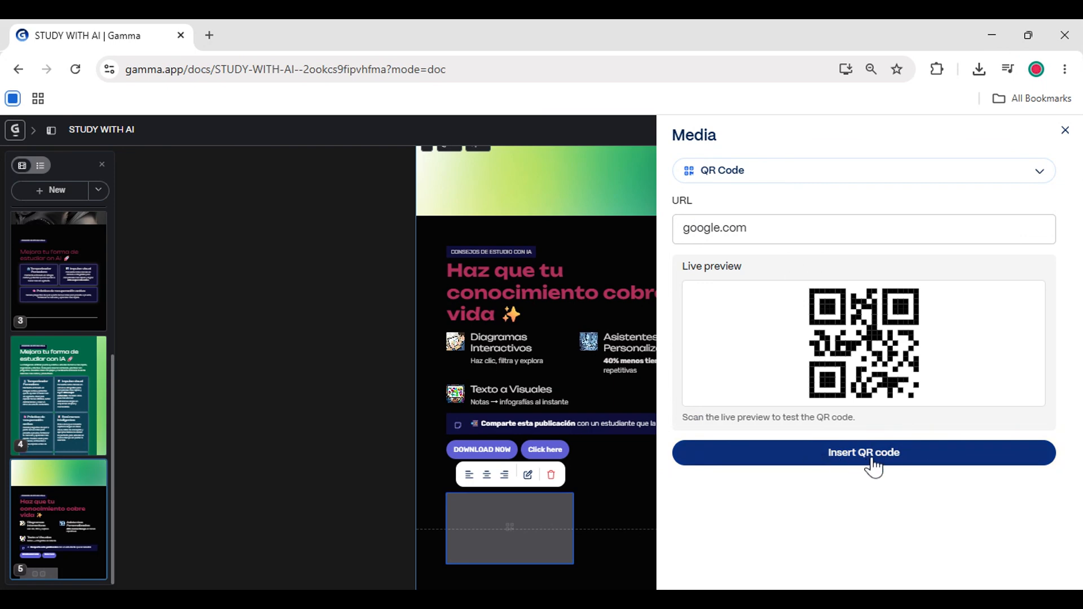
pyautogui.moveTo(683, 229); pyautogui.dragTo(750, 229)
pyautogui.click(759, 228)
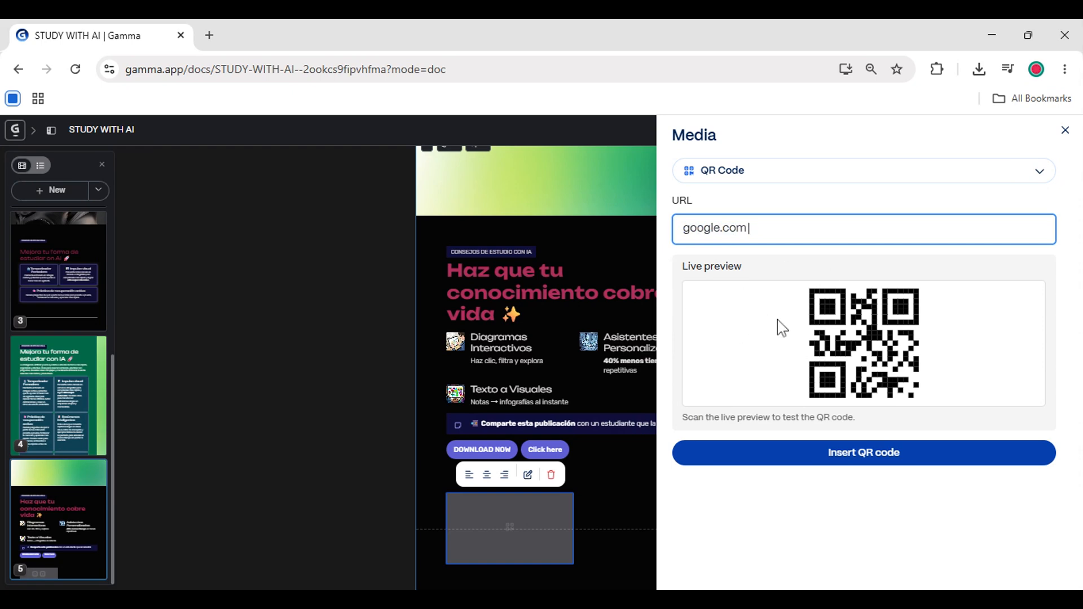
pyautogui.write('/')
pyautogui.press('BackSpace')
pyautogui.press('BackSpace')
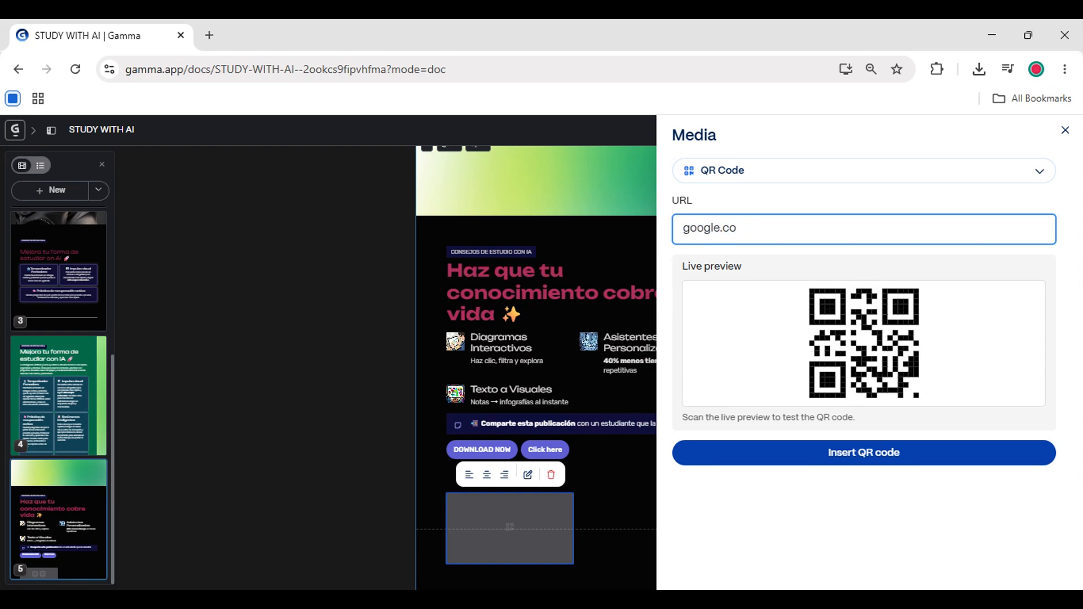
pyautogui.write('m')
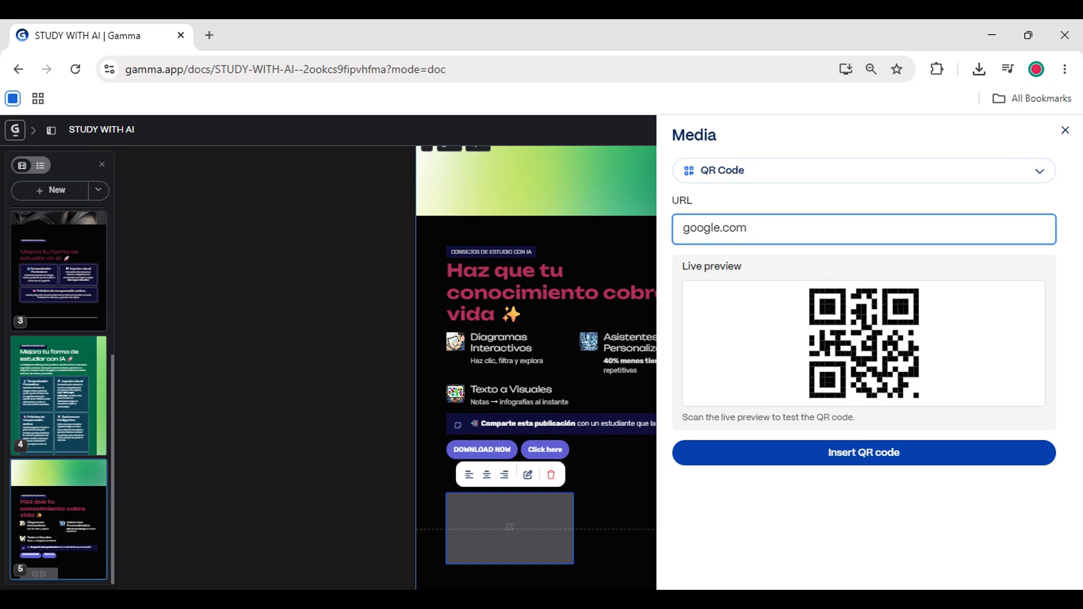
# - Insert the google.com QR code into card 5 and centre it horizontally
pyautogui.click(889, 452)
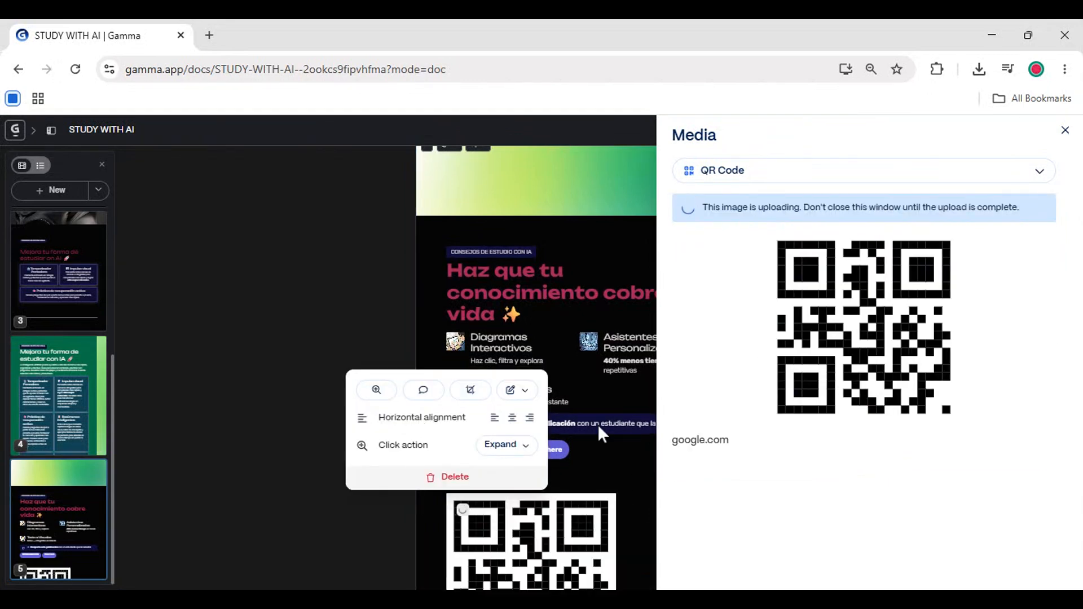
pyautogui.scroll(-3, 914, 416)
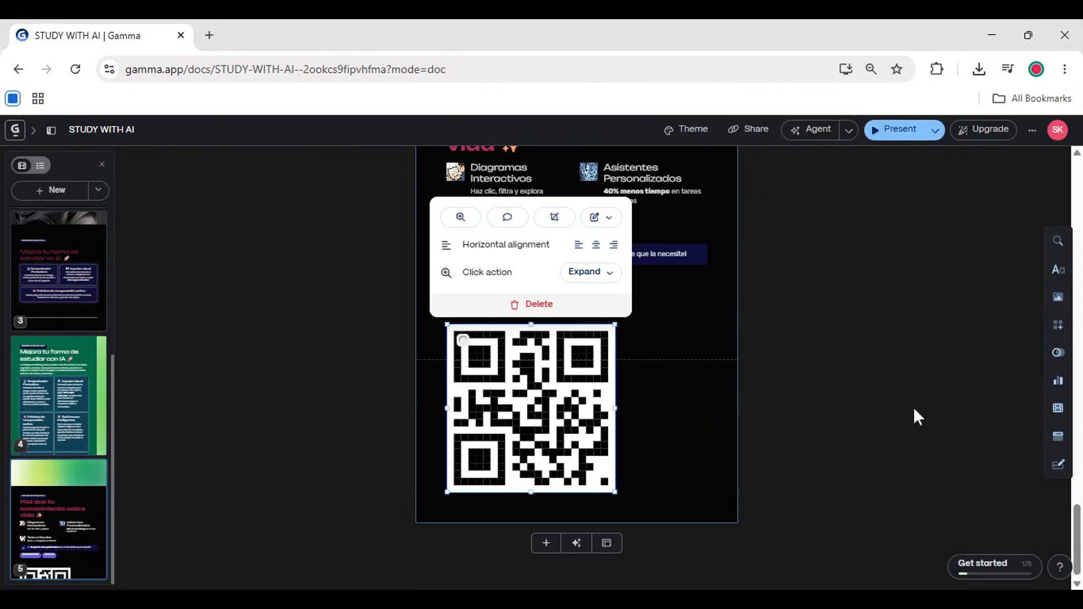
pyautogui.click(528, 390)
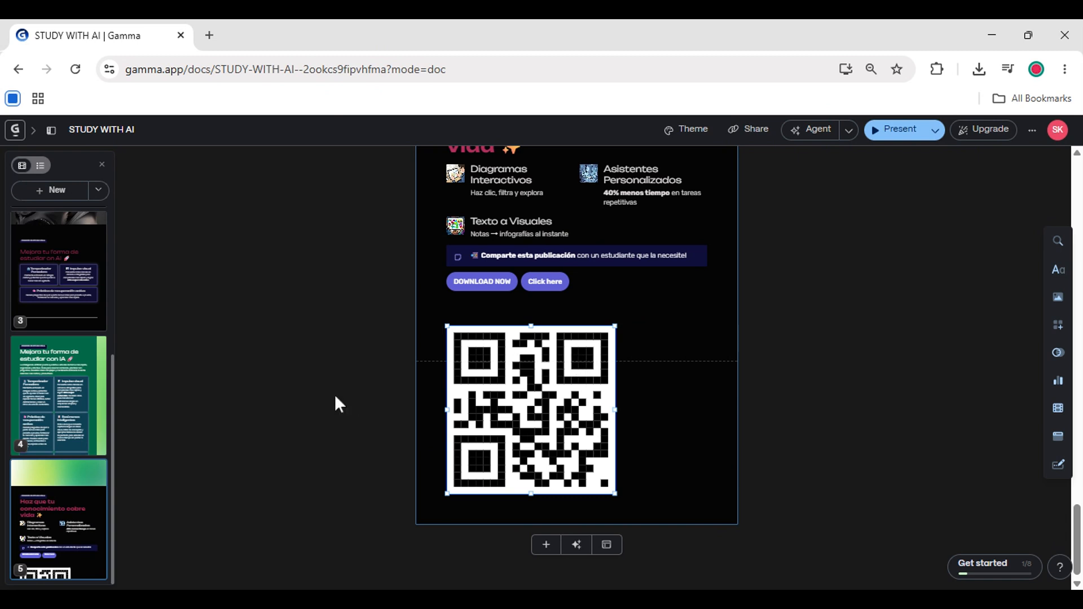
pyautogui.moveTo(507, 350)
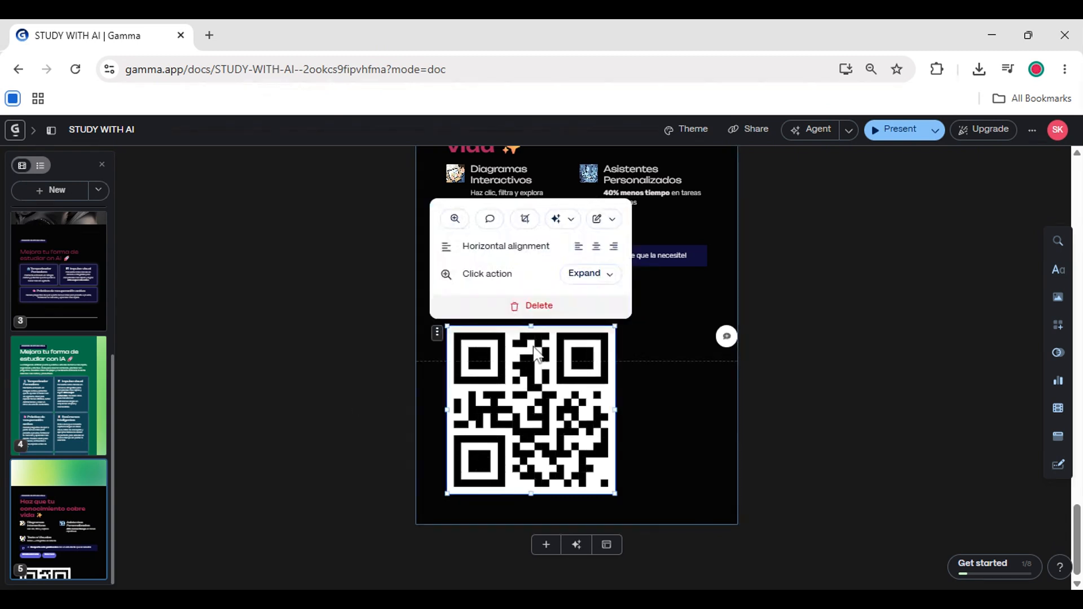
pyautogui.click(596, 247)
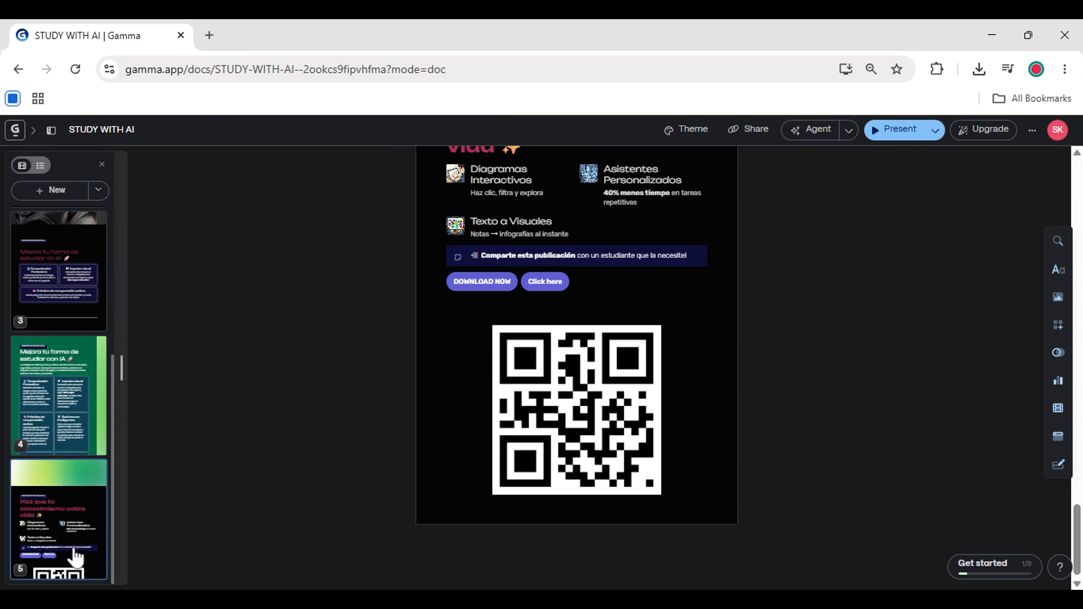
pyautogui.scroll(2, 385, 442)
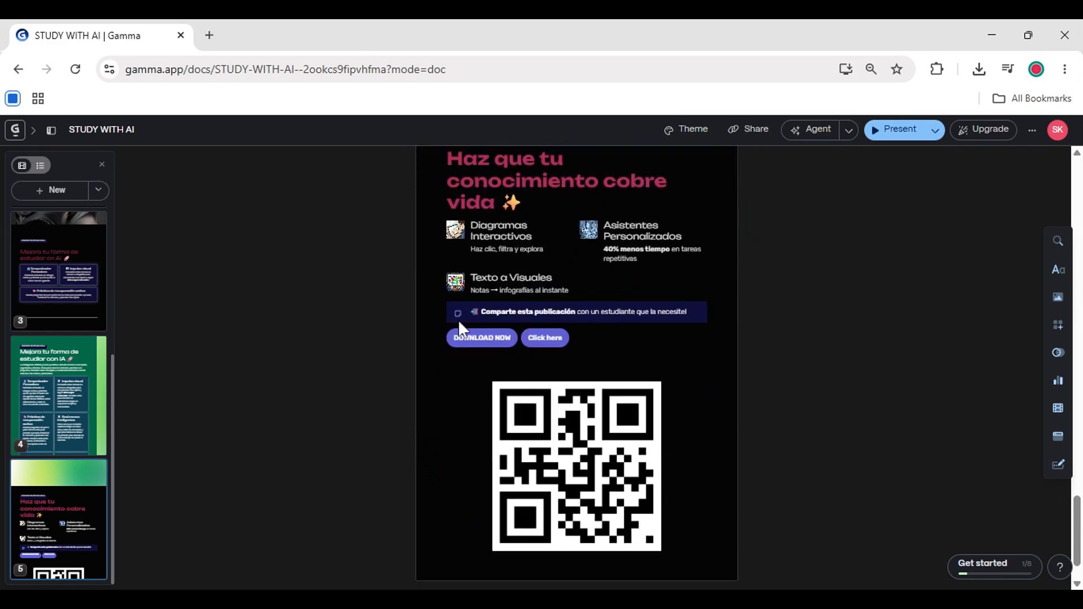
pyautogui.scroll(-2, 401, 449)
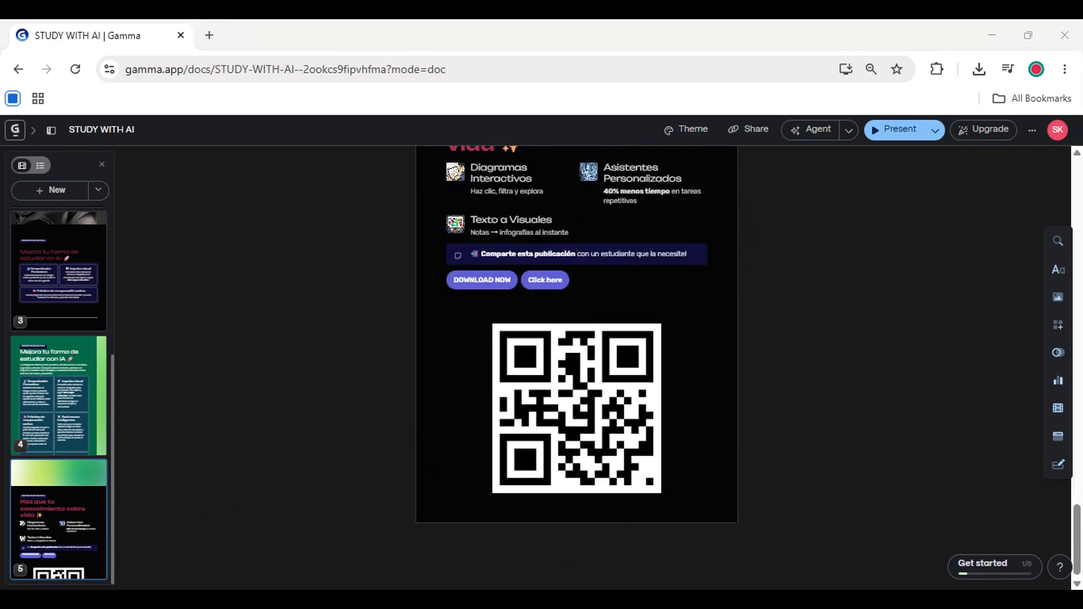